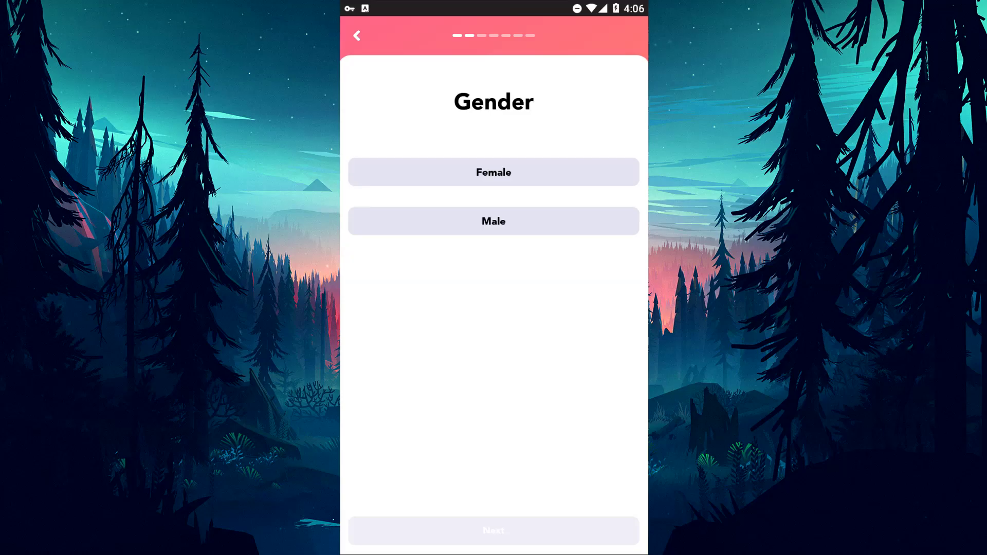
Choose Male as the gender in the Hoop sign-up and try to continue to the following page.
click(513, 227)
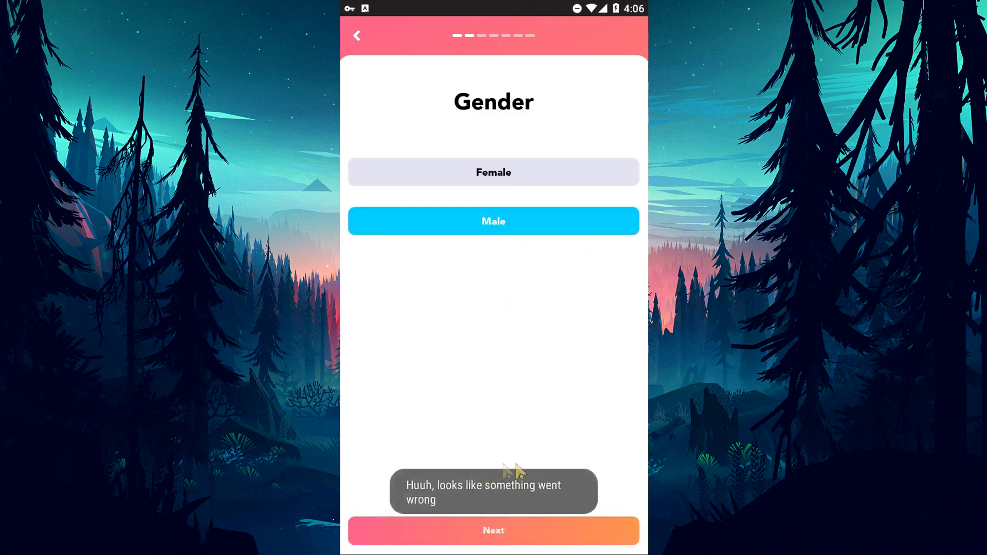
click(505, 531)
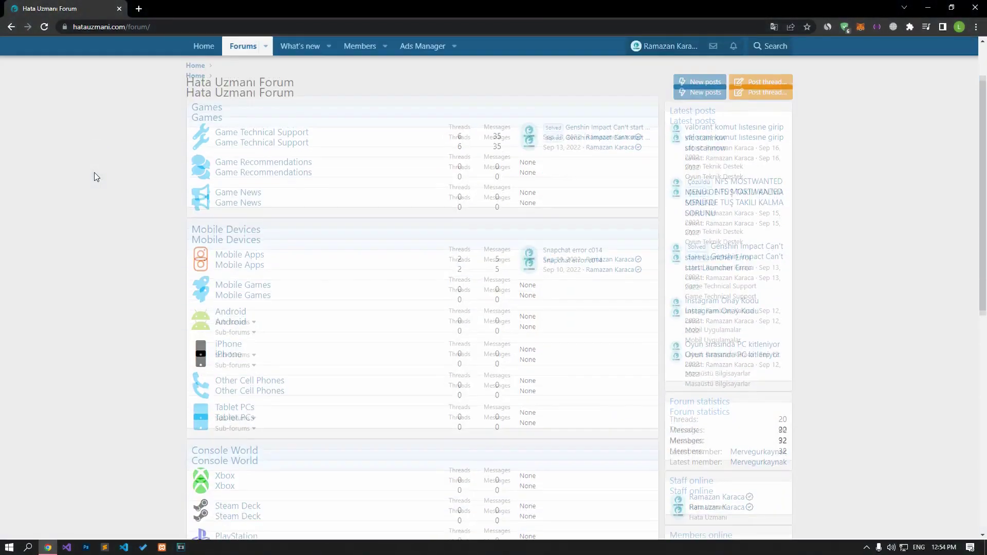
Browse the categories of the Hata Uzmanı forum and open the section chooser for posting a thread.
scroll(94, 172, down, 10)
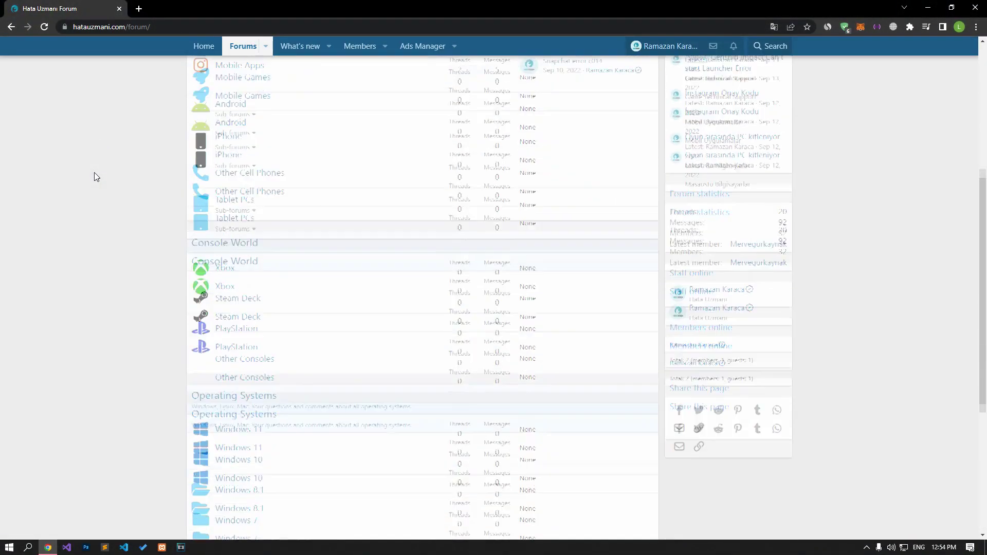
scroll(94, 173, up, 10)
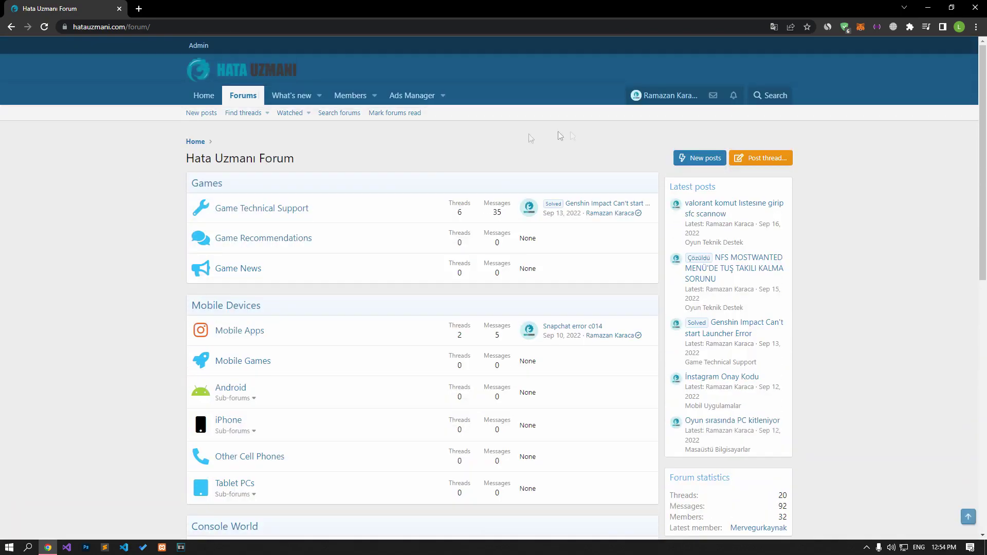
click(785, 159)
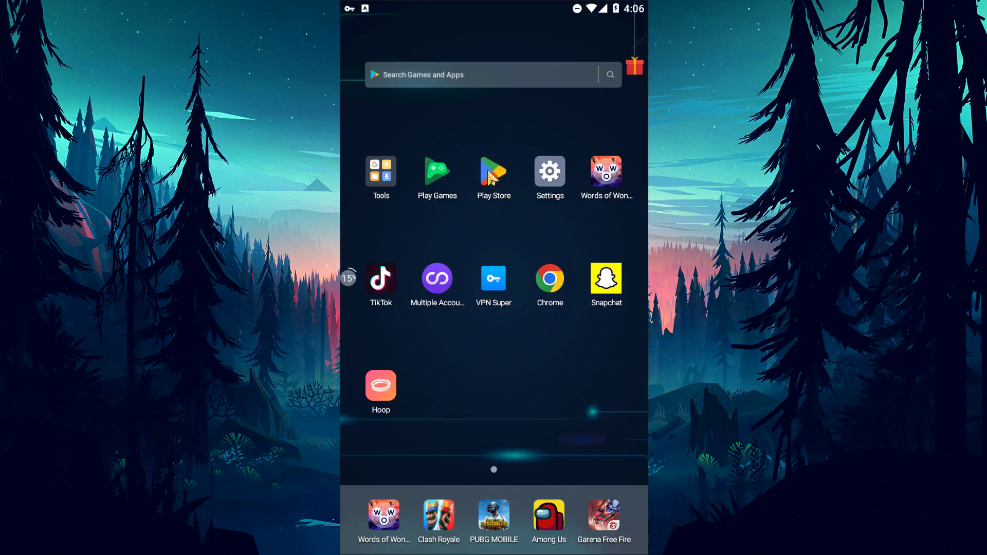
Find Hoop - Make new friends in the Play Store and request its uninstallation, cancelling at the confirmation.
click(492, 174)
click(443, 43)
click(421, 71)
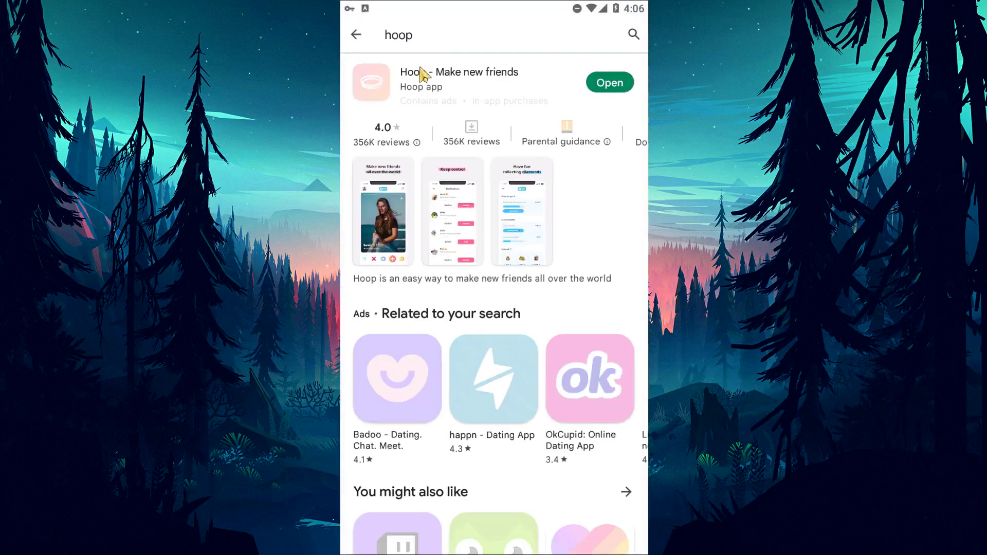
click(366, 88)
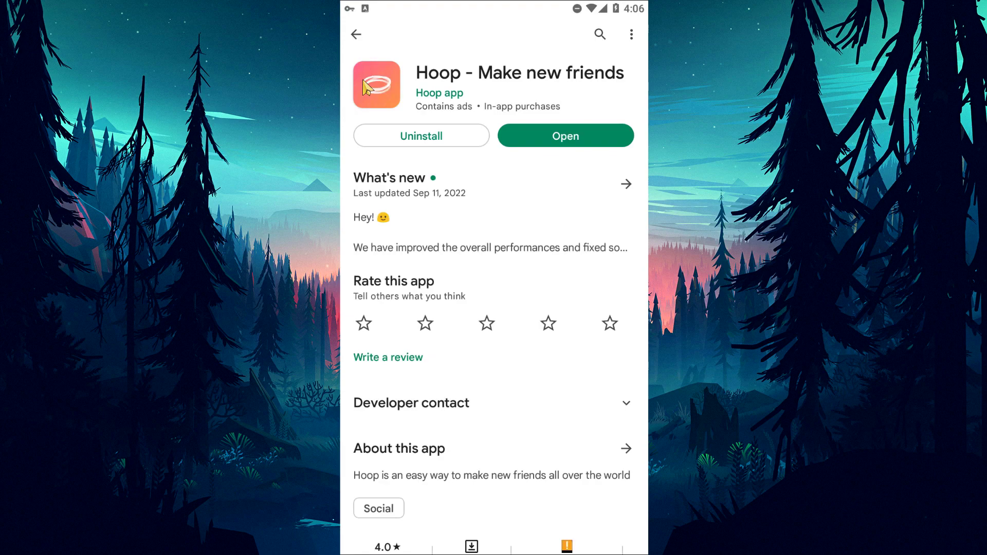
click(430, 146)
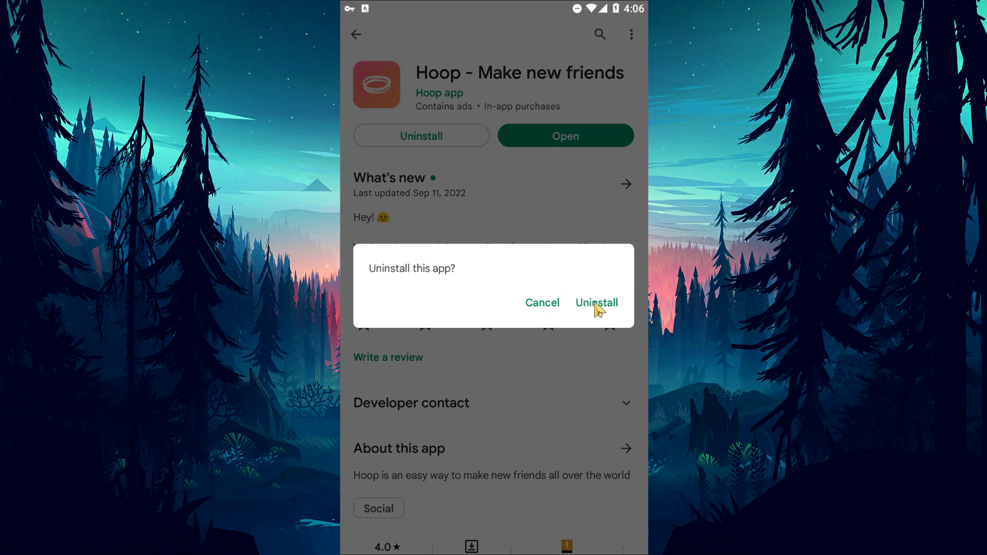
click(537, 305)
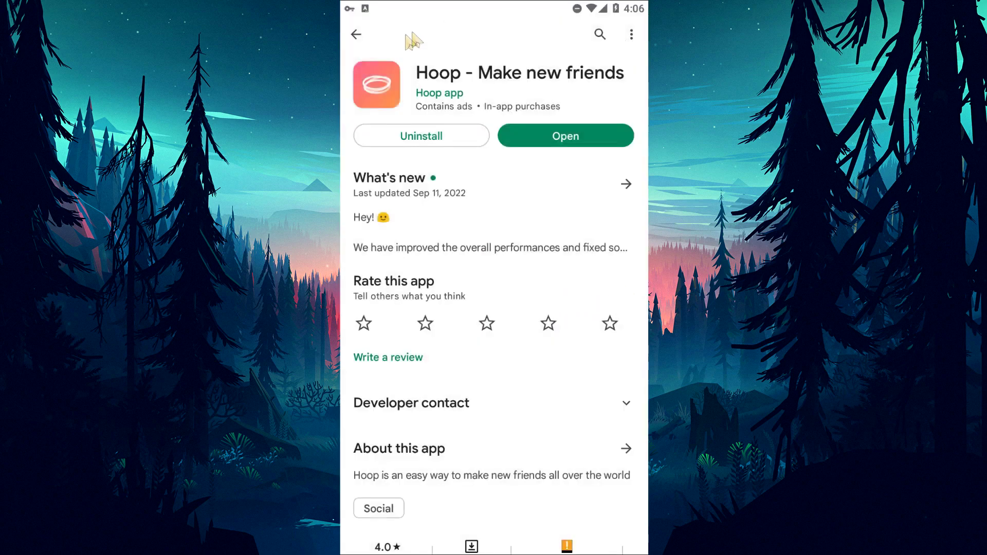
Search the Play Store for "multiple account" and open the page of Multiple Accounts: Dual Space.
click(357, 35)
click(445, 39)
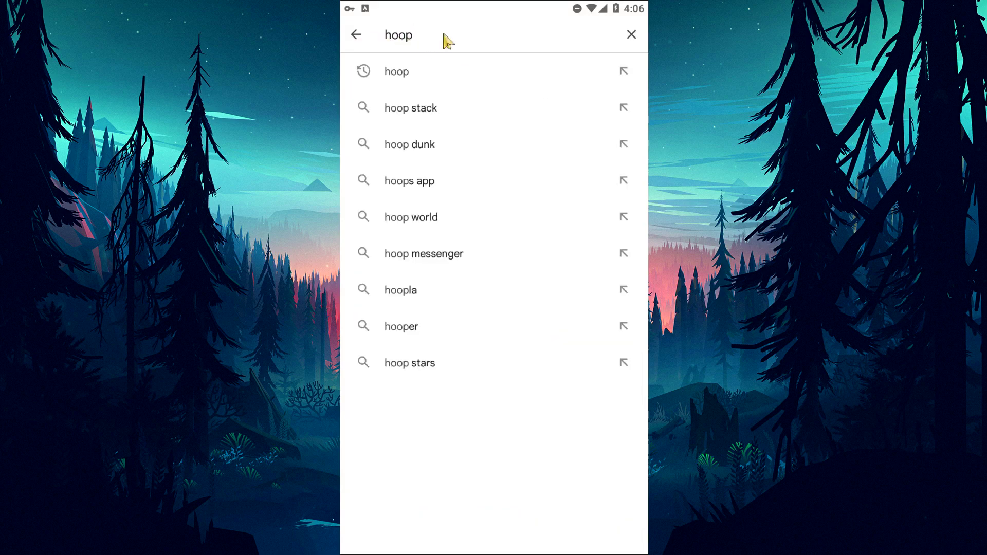
key(BackSpace)
key(BackSpace)
key(BackSpace)
key(BackSpace)
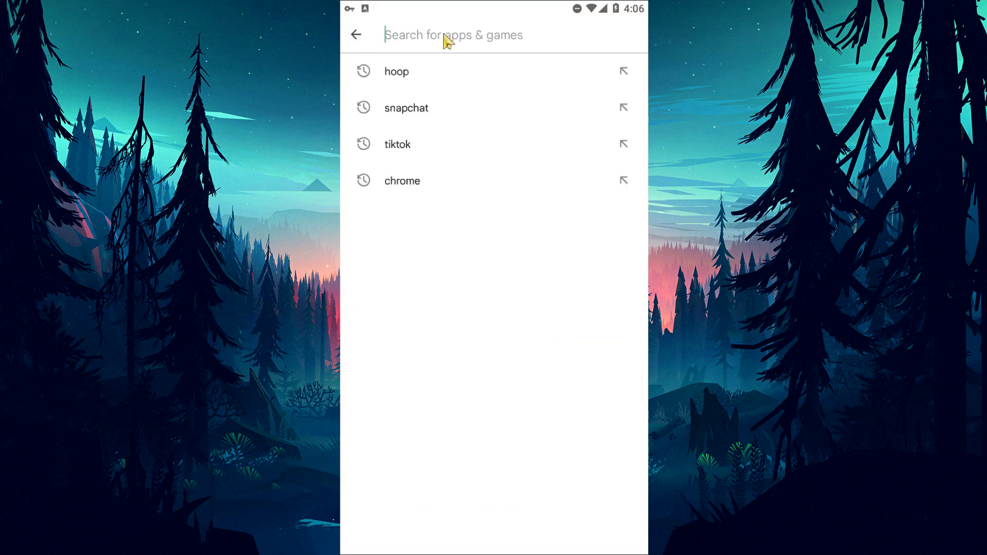
text(multipl)
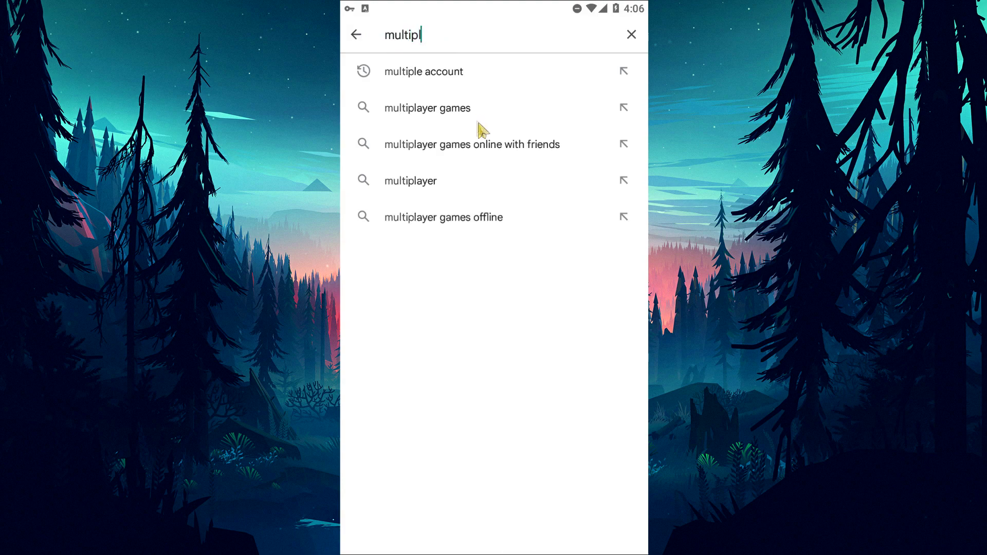
click(420, 82)
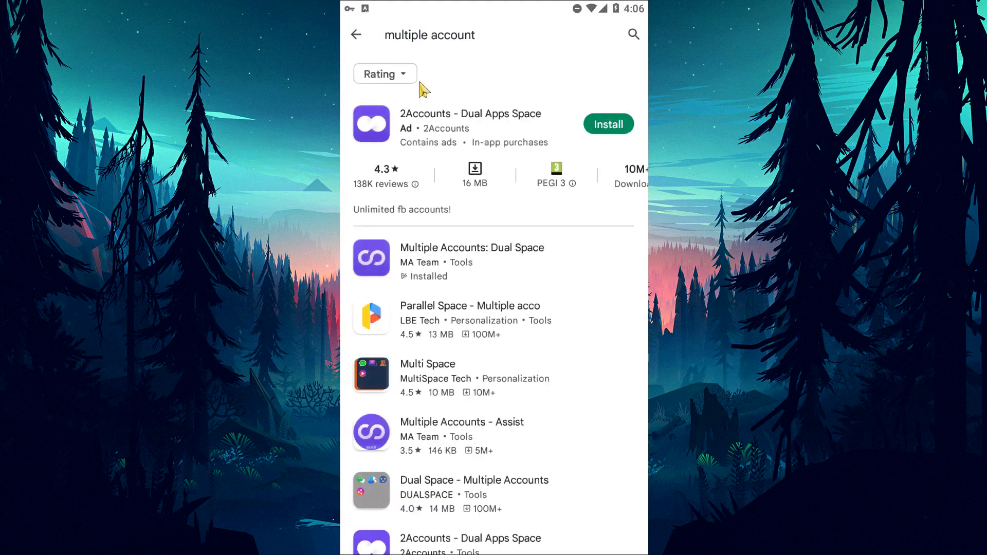
click(371, 269)
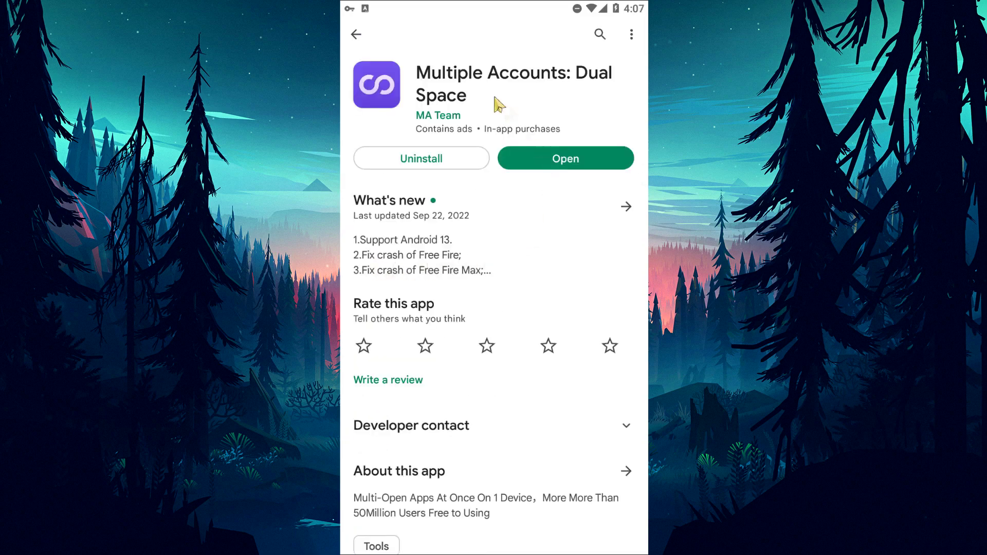
Launch Multiple Accounts and add Hoop from the Other Apps list as a cloned app.
click(562, 160)
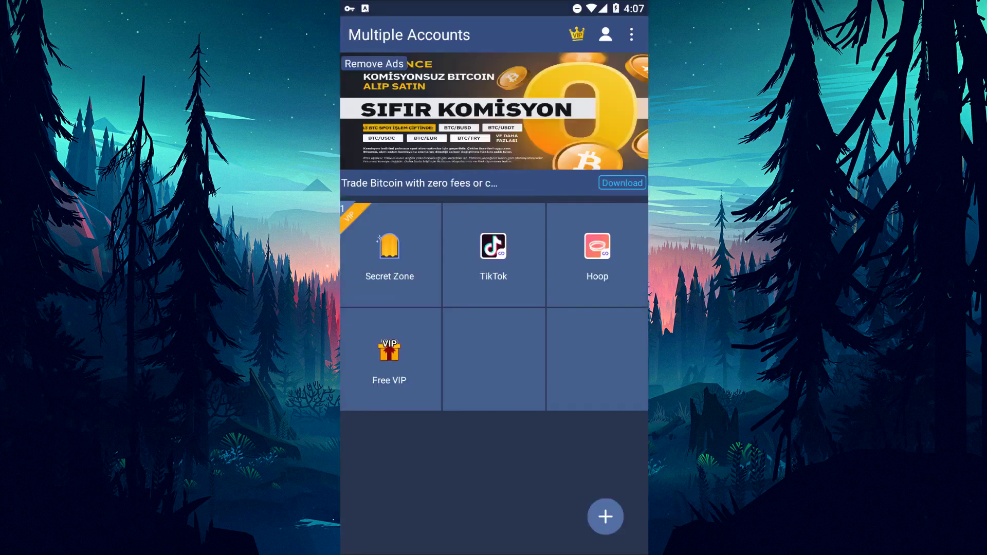
click(607, 518)
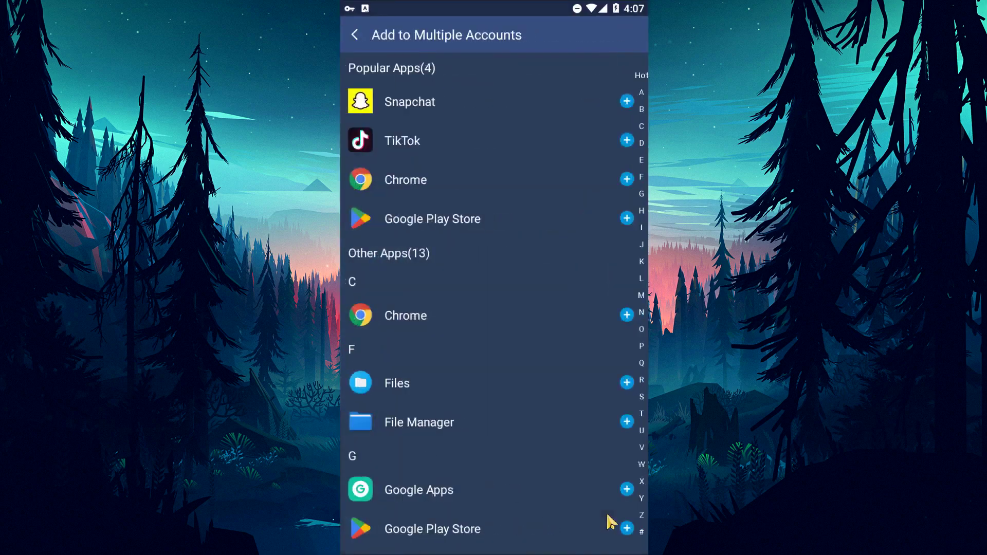
drag(518, 467, 504, 264)
drag(490, 432, 502, 353)
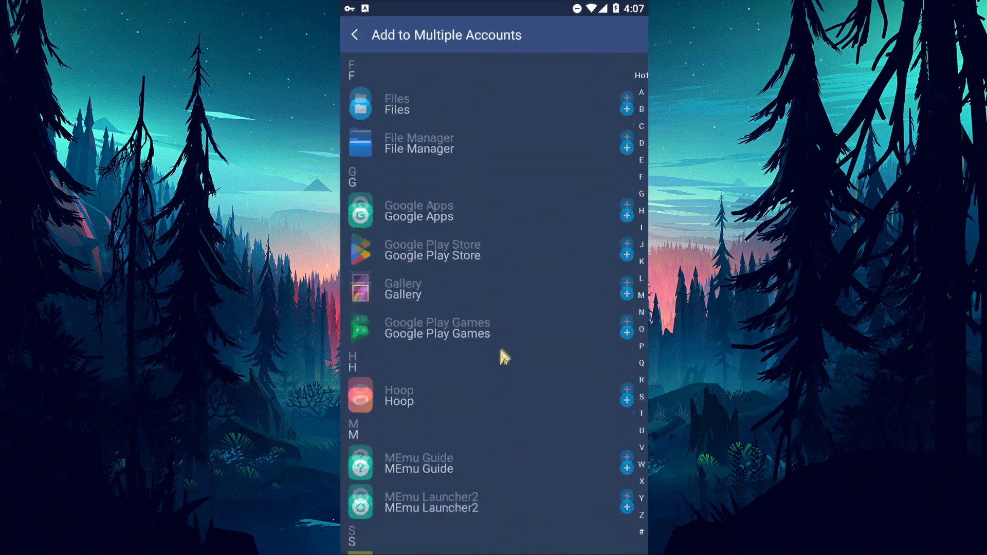
click(627, 381)
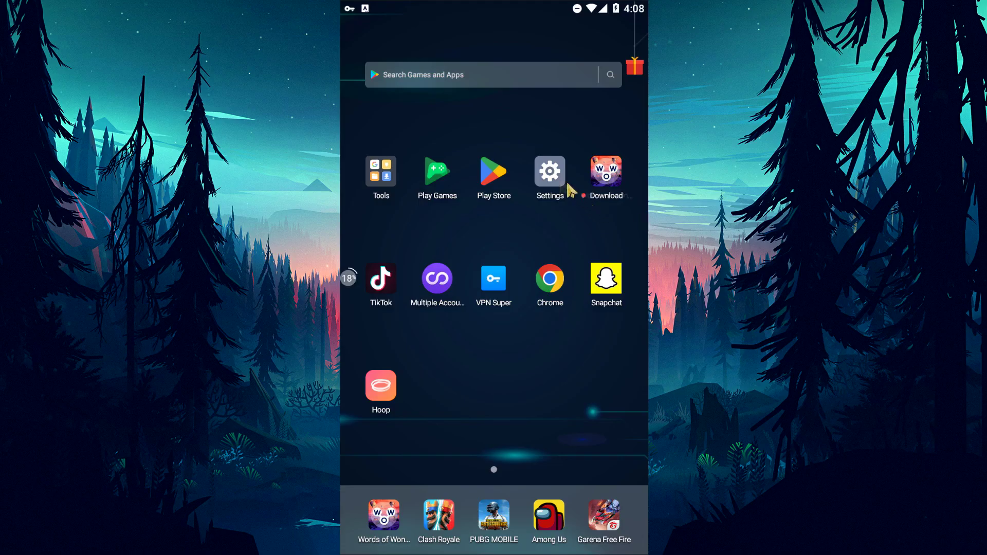
Clear all of Hoop's stored app data through its storage page in the device settings.
click(549, 172)
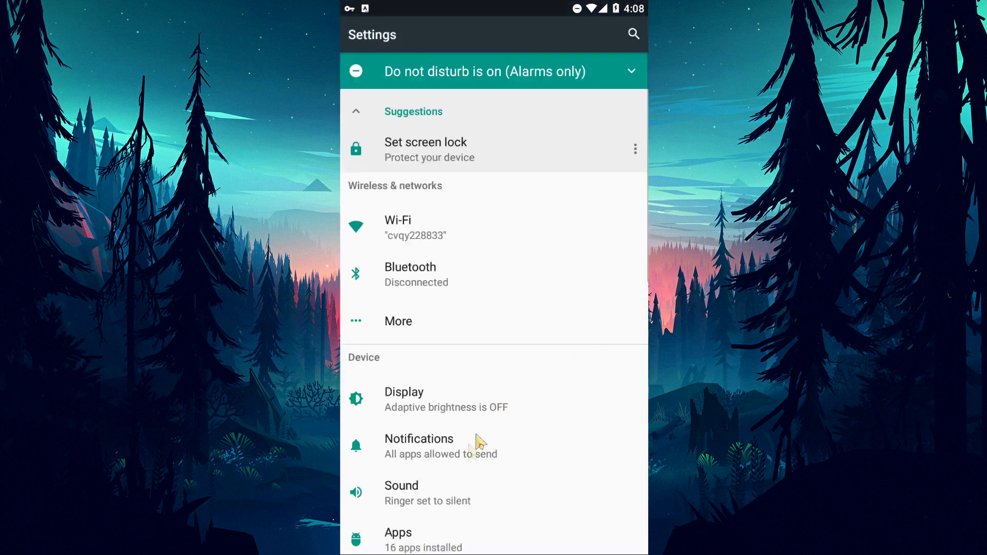
drag(461, 471, 448, 334)
click(415, 410)
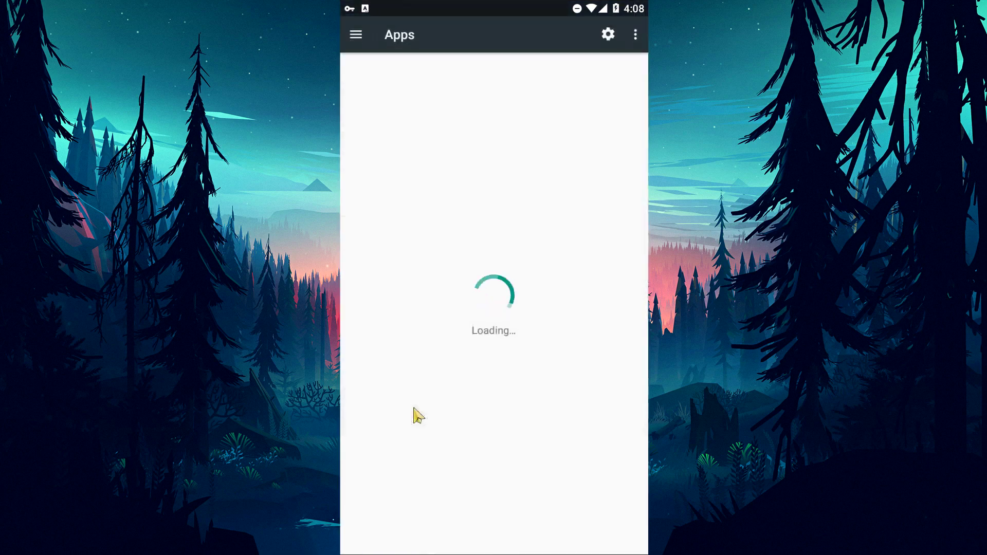
click(518, 478)
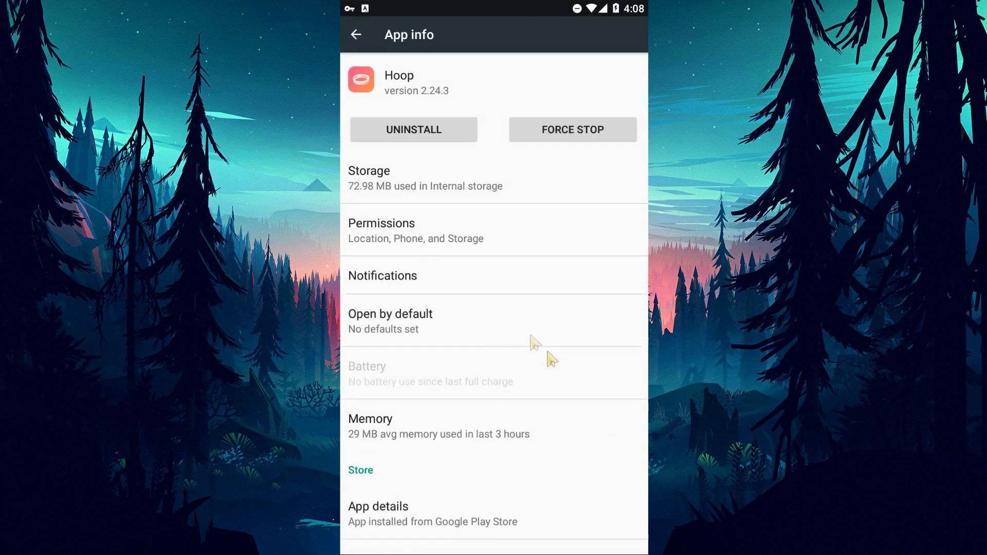
click(389, 194)
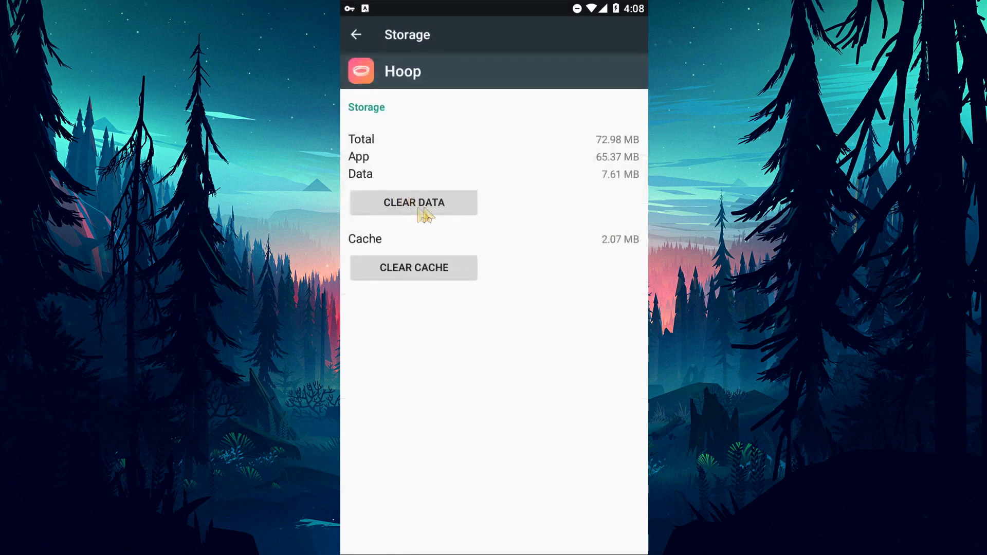
click(436, 208)
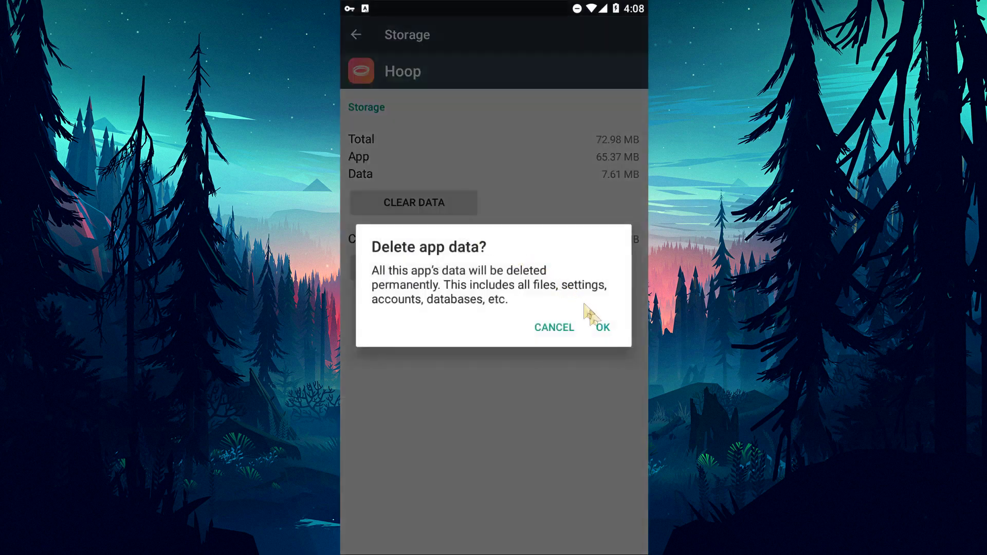
click(602, 327)
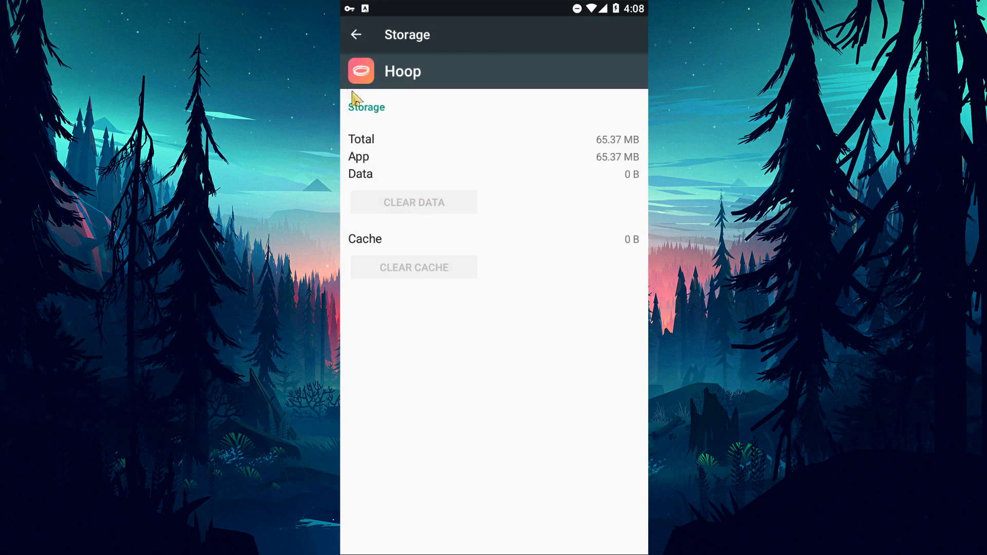
Return to Hoop's app info and open its permissions.
click(356, 34)
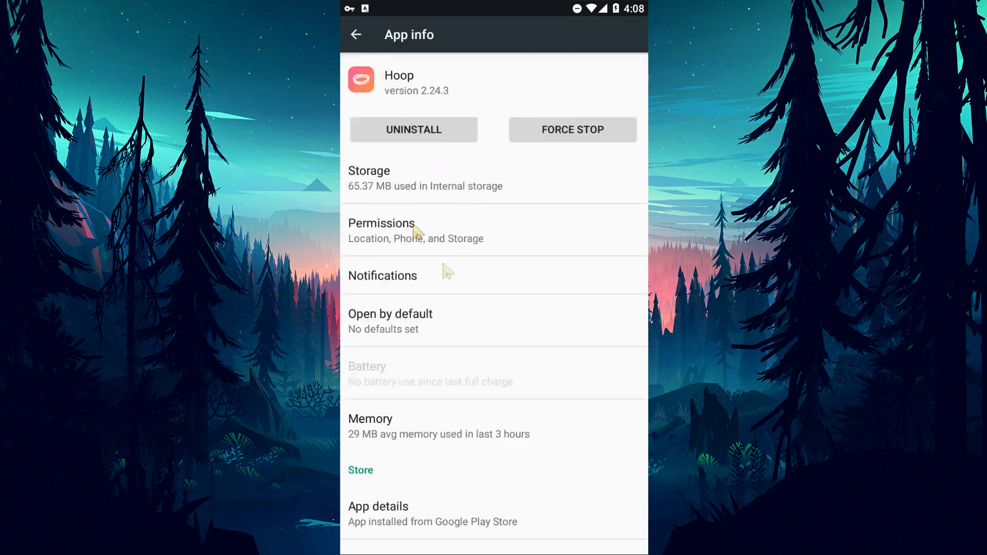
click(397, 226)
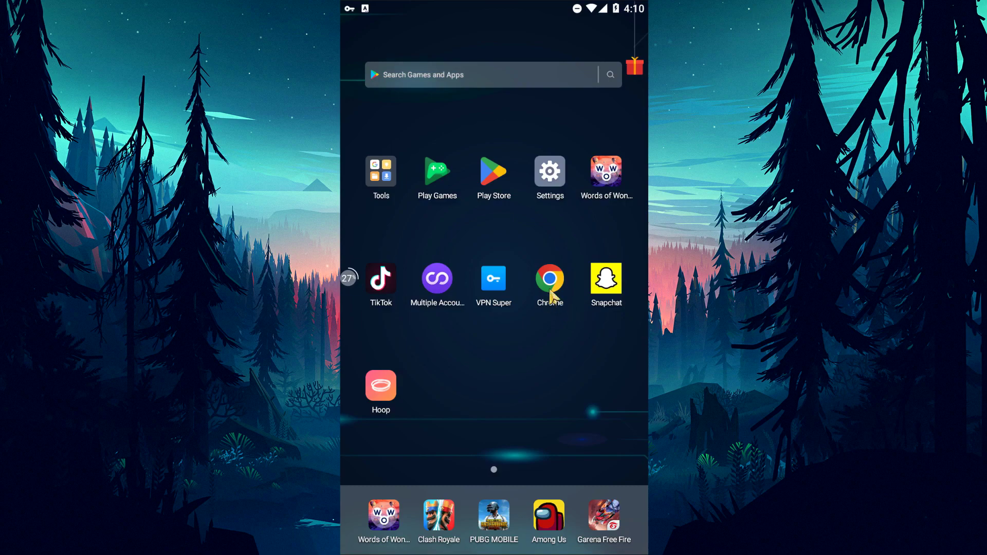
Switch to Chrome with the Hata Uzmanı forum and open the section chooser for posting a thread.
click(551, 288)
scroll(578, 211, up, 1)
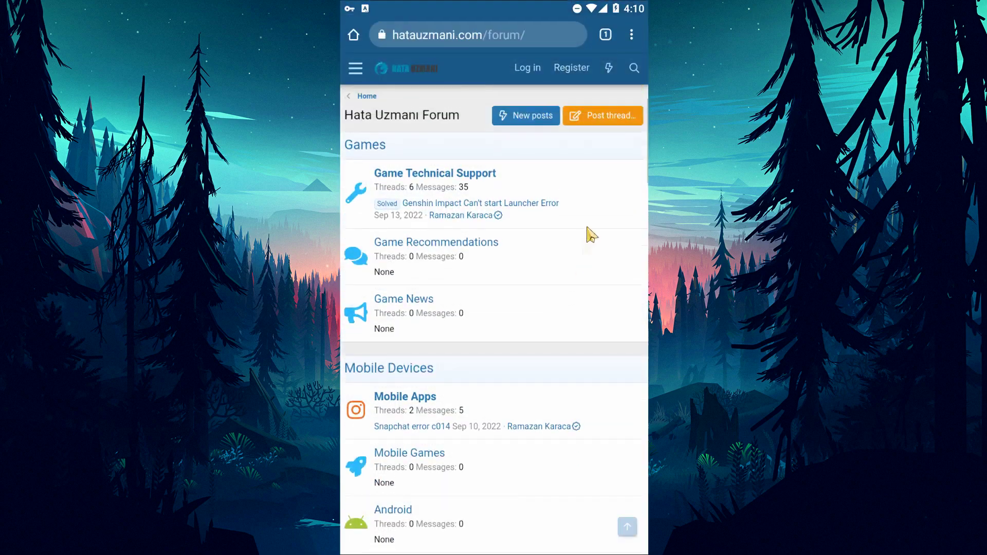
click(612, 123)
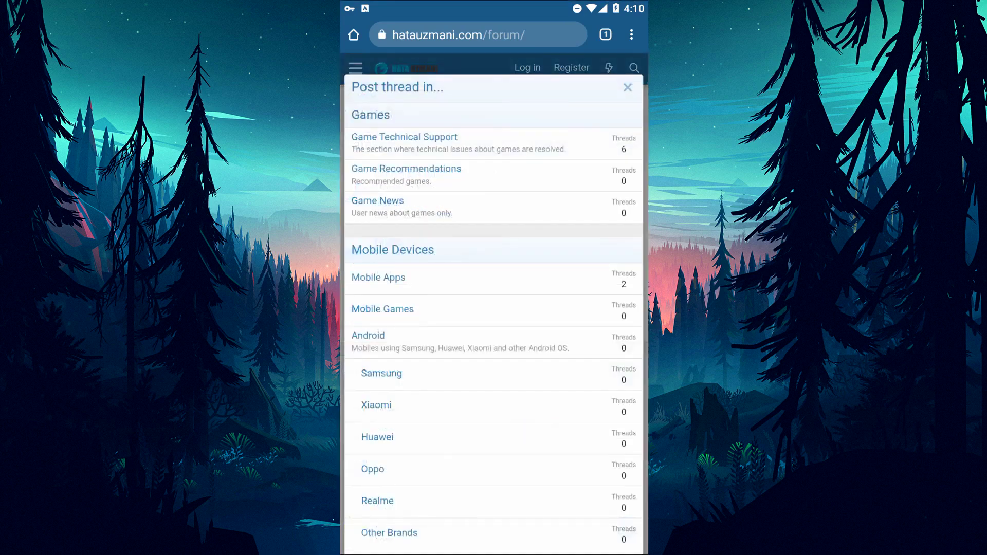